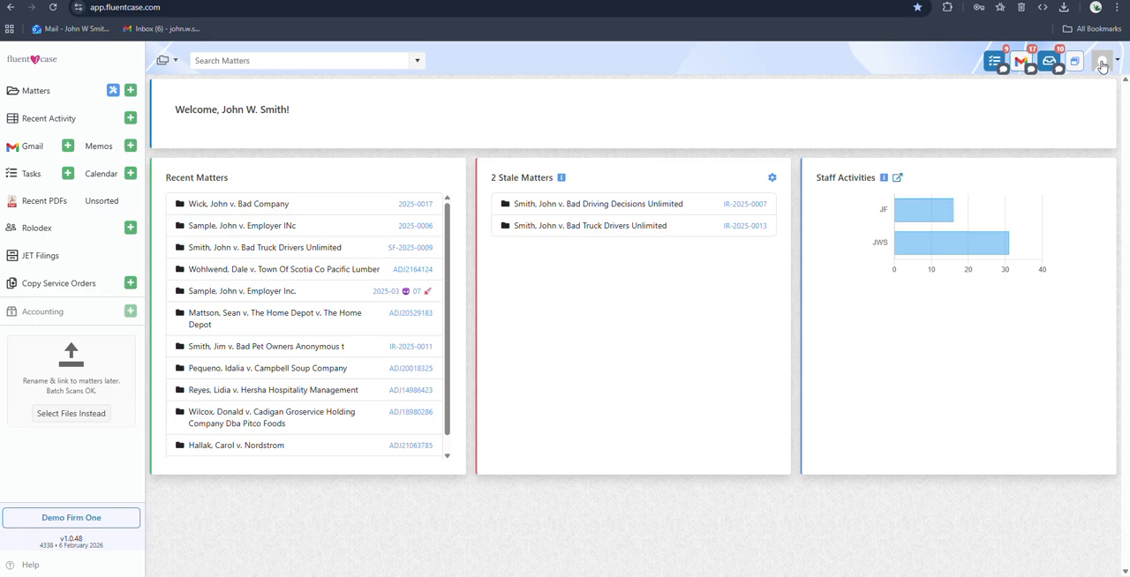
# Open the Staff Productivity report from the Reports area of the user account
pyautogui.click(1102, 66)
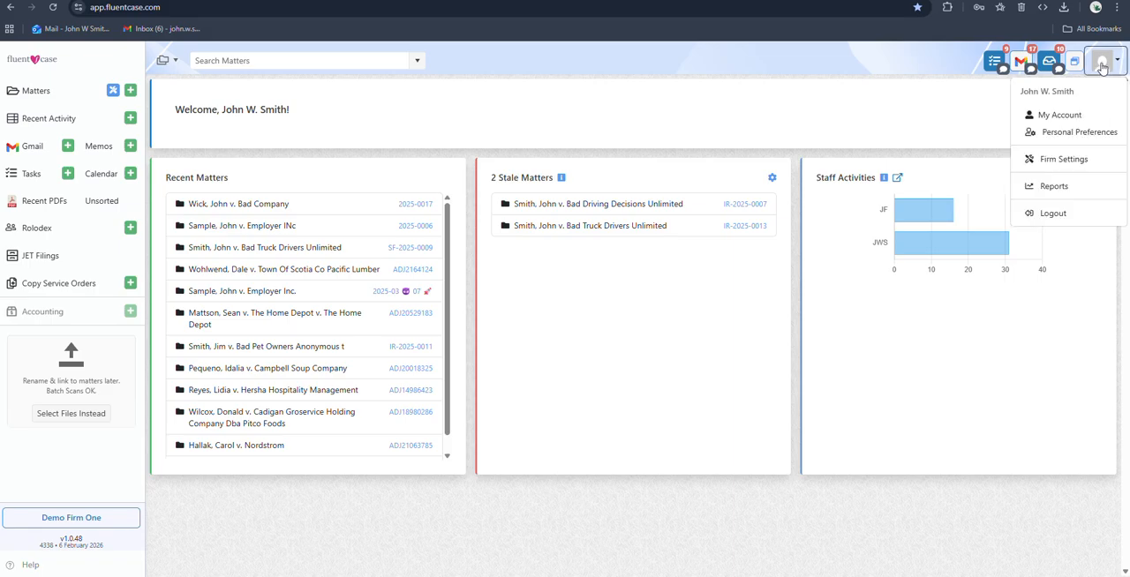
pyautogui.click(1057, 191)
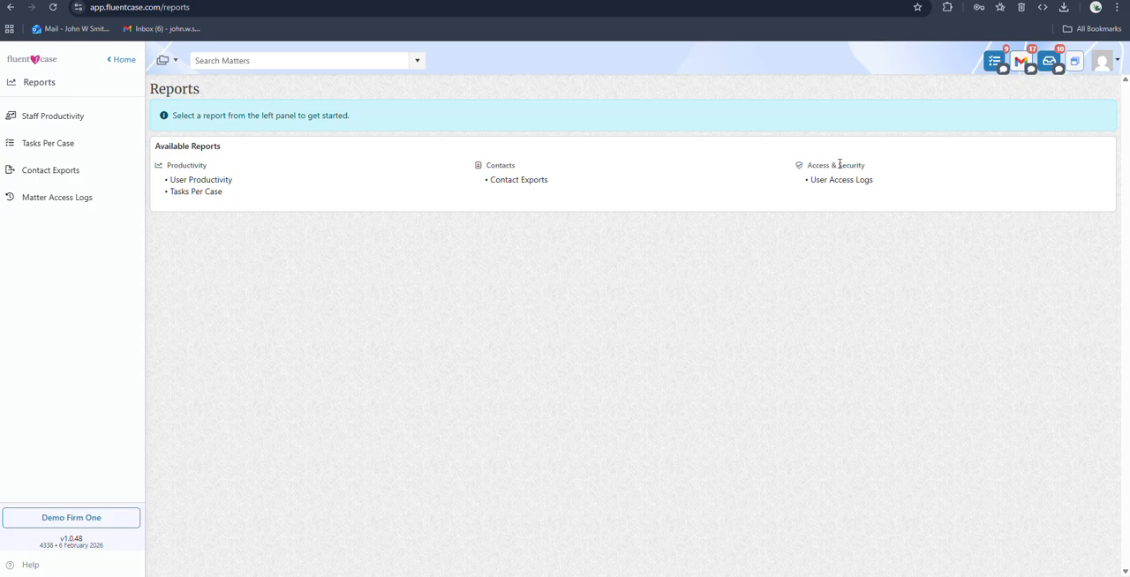
pyautogui.click(46, 123)
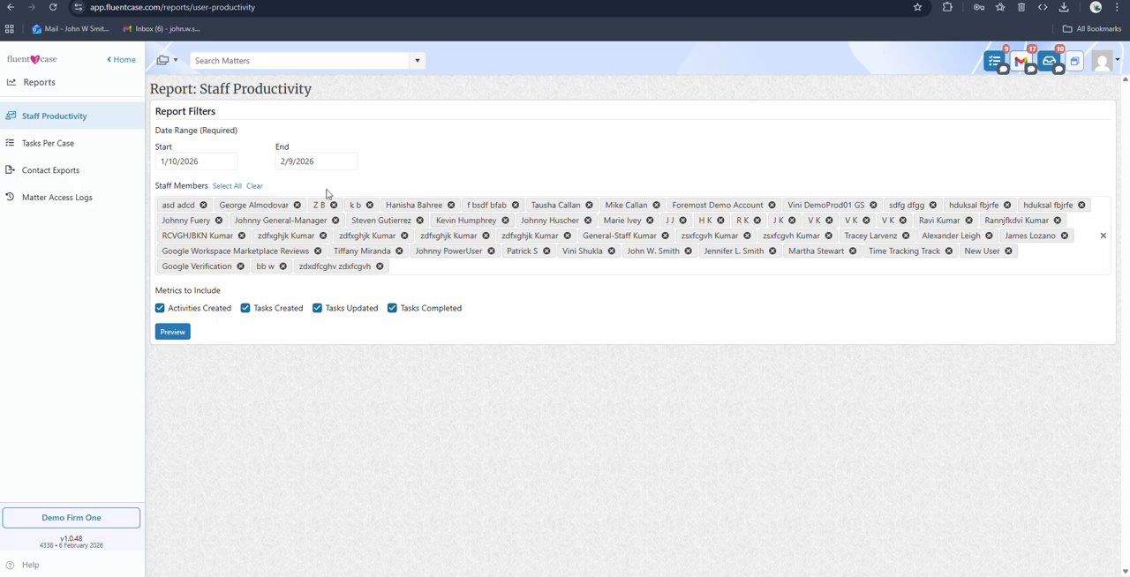
# Clear all selected staff members from the report filters and add only the signed-in account holder
pyautogui.click(254, 185)
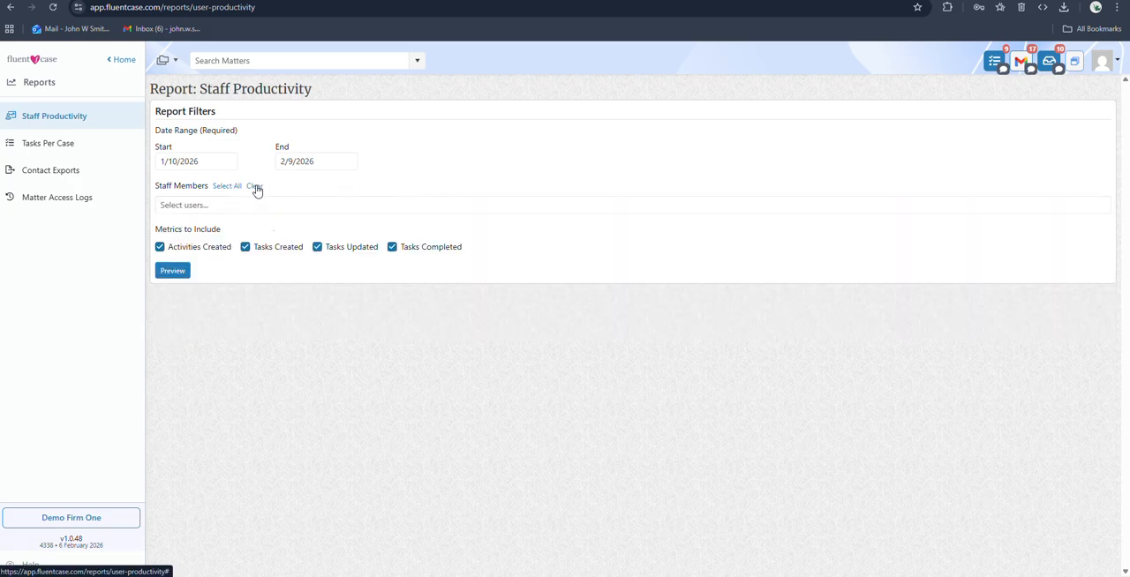
pyautogui.click(263, 206)
pyautogui.write('j')
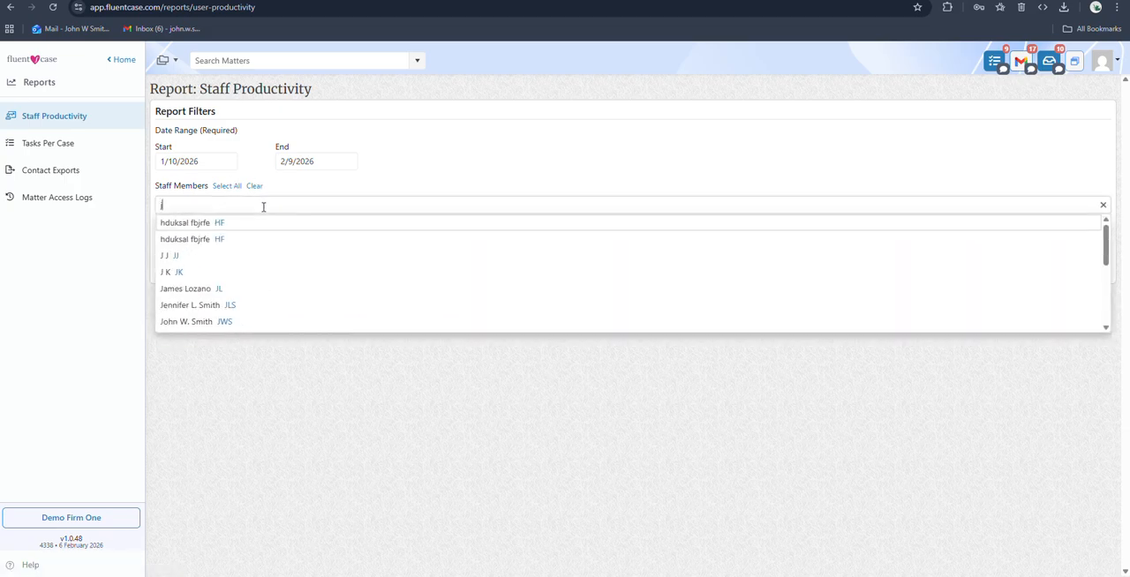
pyautogui.write('ohn')
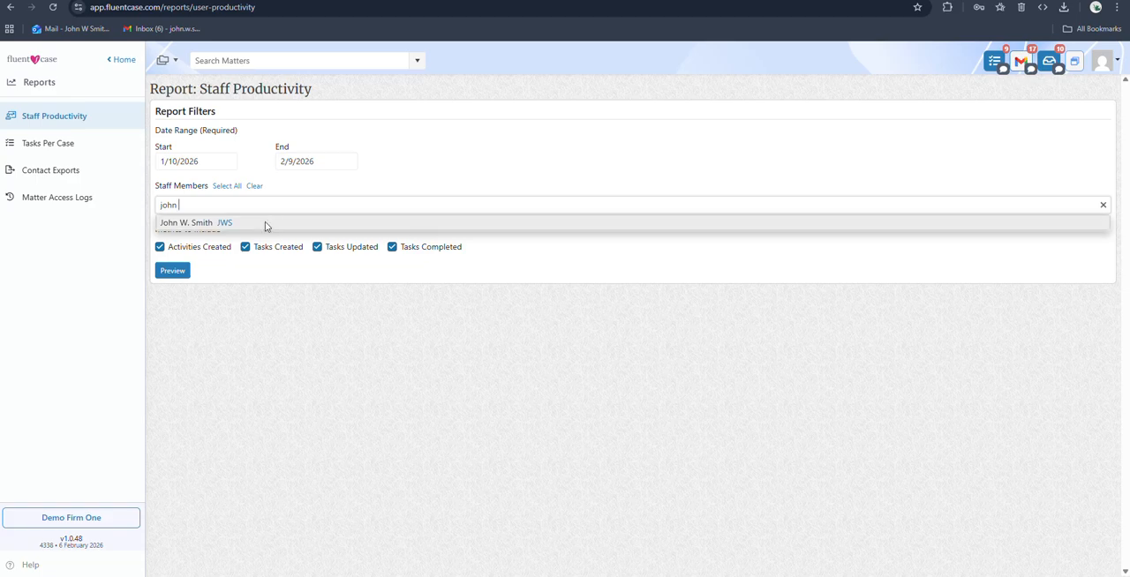
pyautogui.click(265, 226)
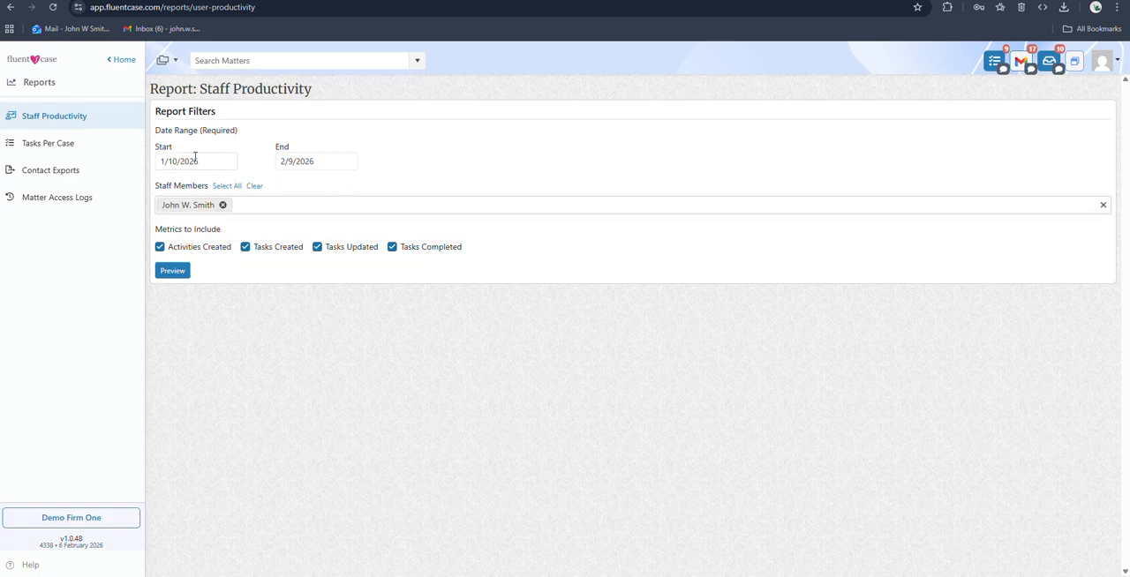
# Set the Staff Productivity report's start date to 2/1/2026 and preview the results
pyautogui.click(161, 162)
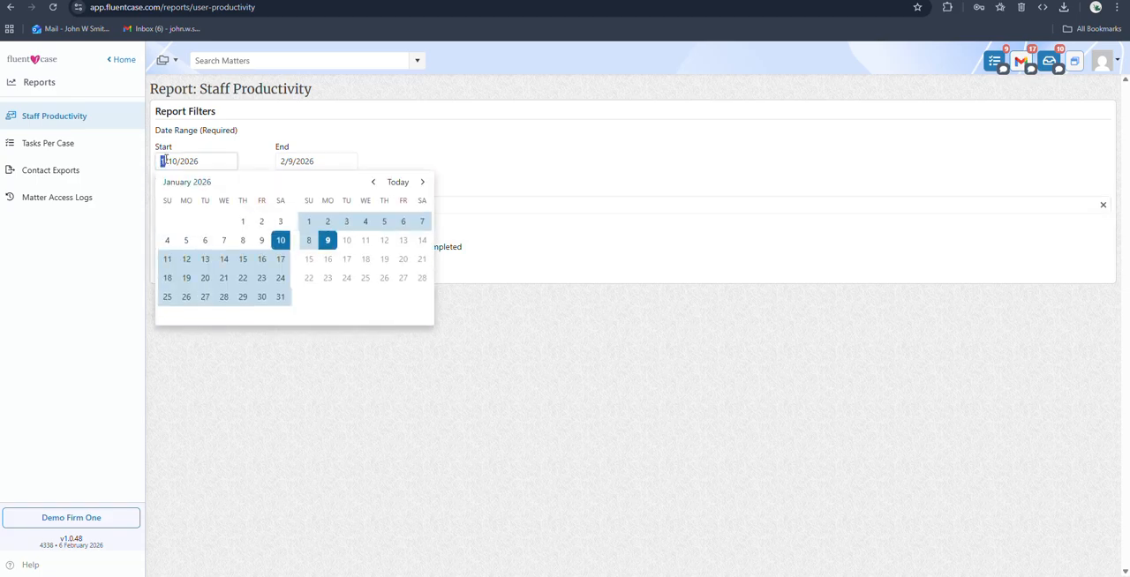
pyautogui.write('2/')
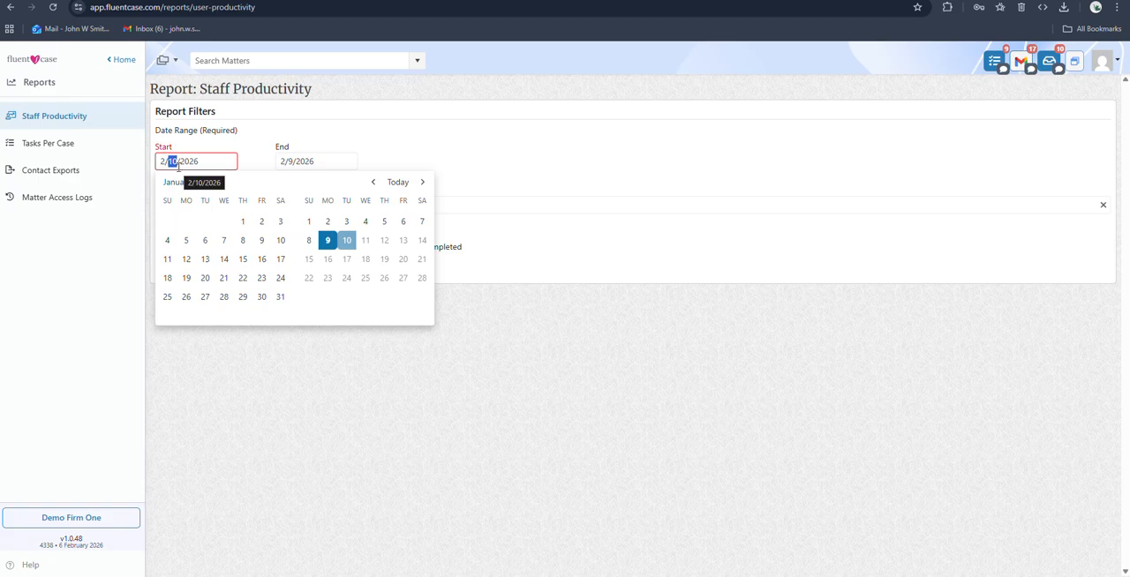
pyautogui.write('1')
pyautogui.click(409, 151)
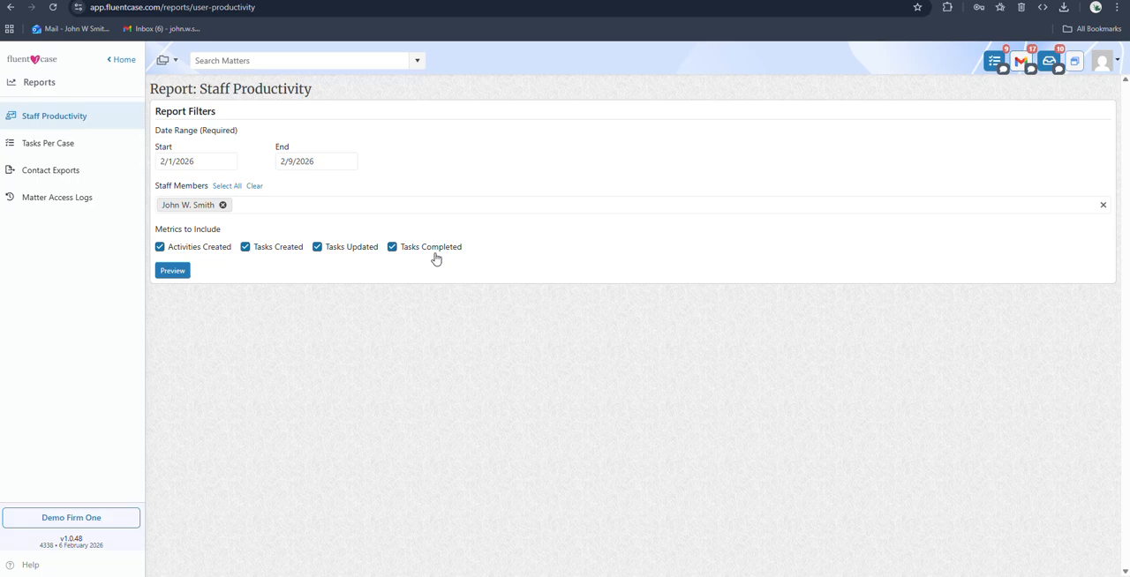
pyautogui.click(175, 271)
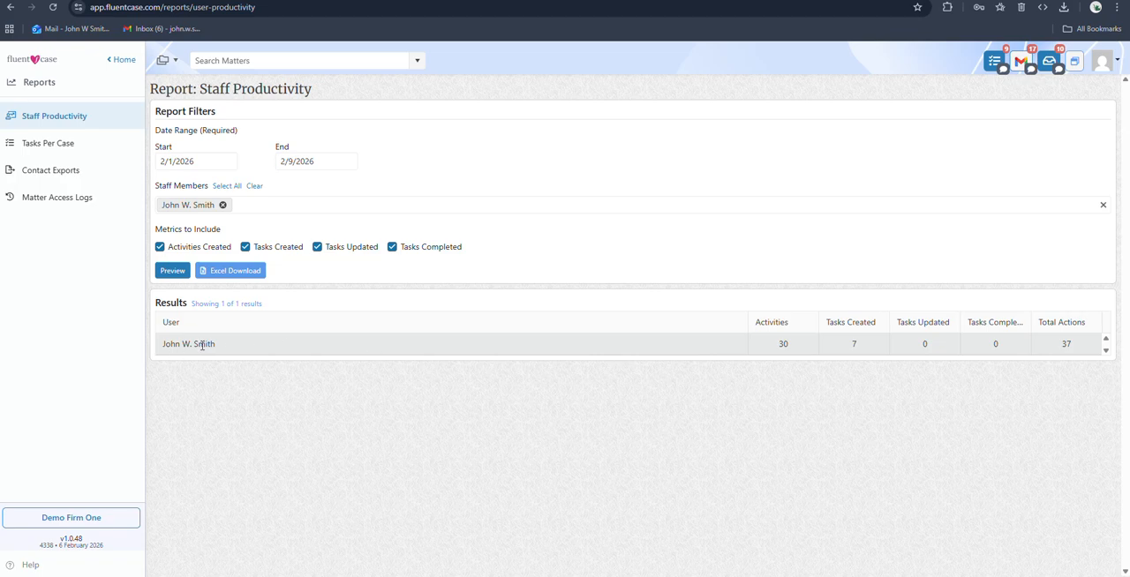
# Download the Staff Productivity report as an Excel file, open it to check the contents, and close the workbook
pyautogui.click(233, 276)
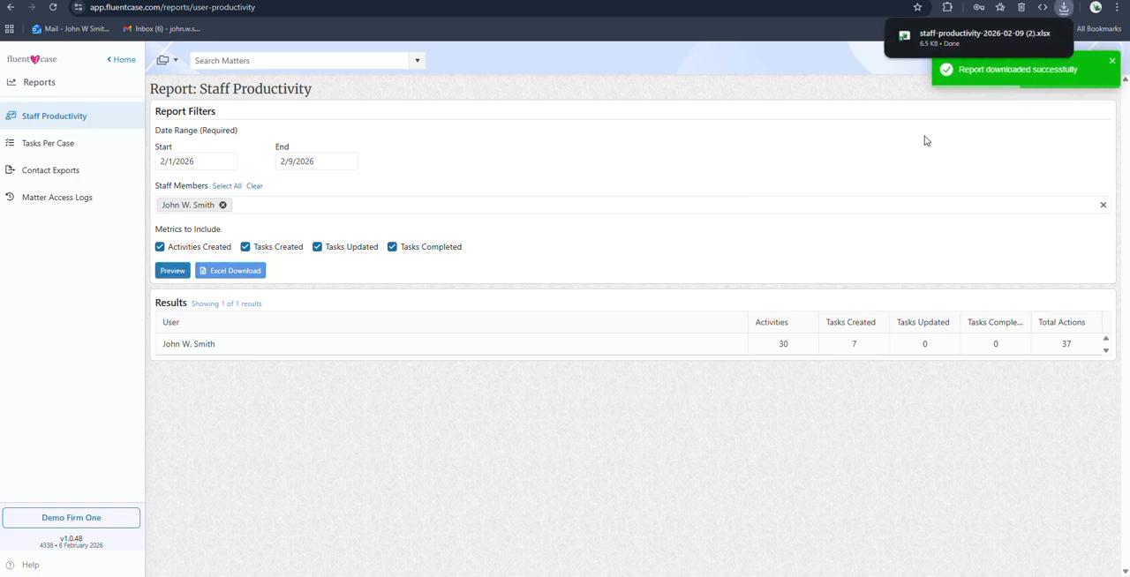
pyautogui.click(1066, 8)
pyautogui.click(968, 58)
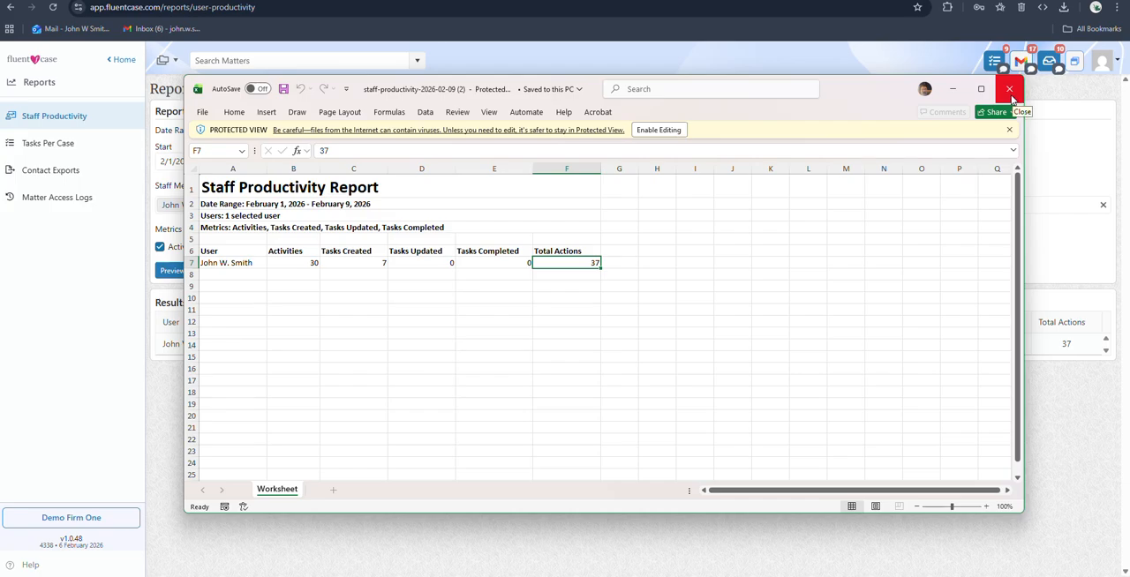
pyautogui.click(1010, 89)
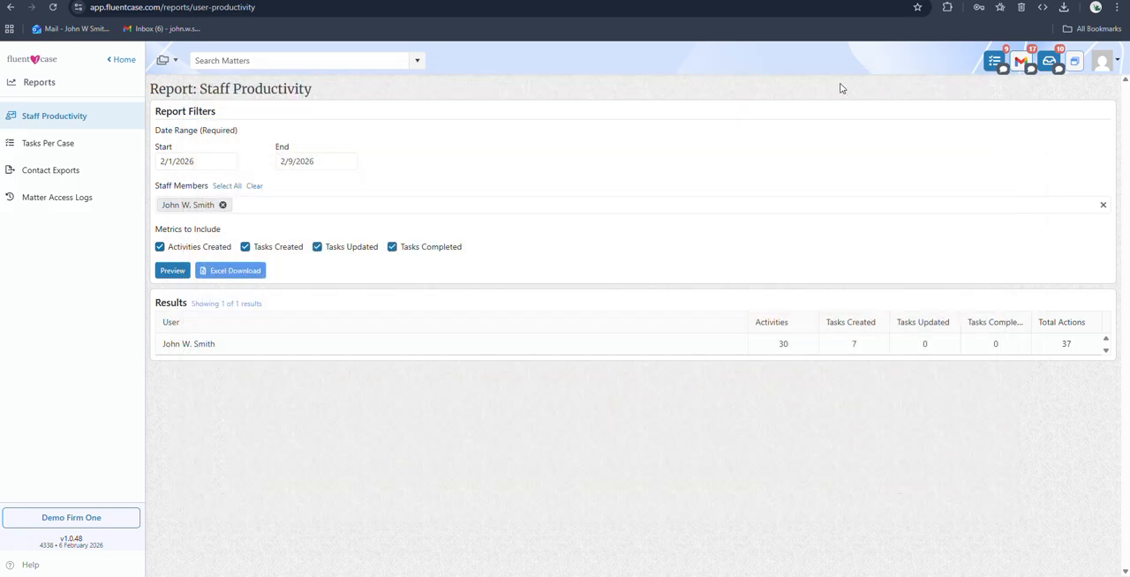
# Preview the Tasks Per Case report with its default filters and look through the listed cases
pyautogui.click(29, 148)
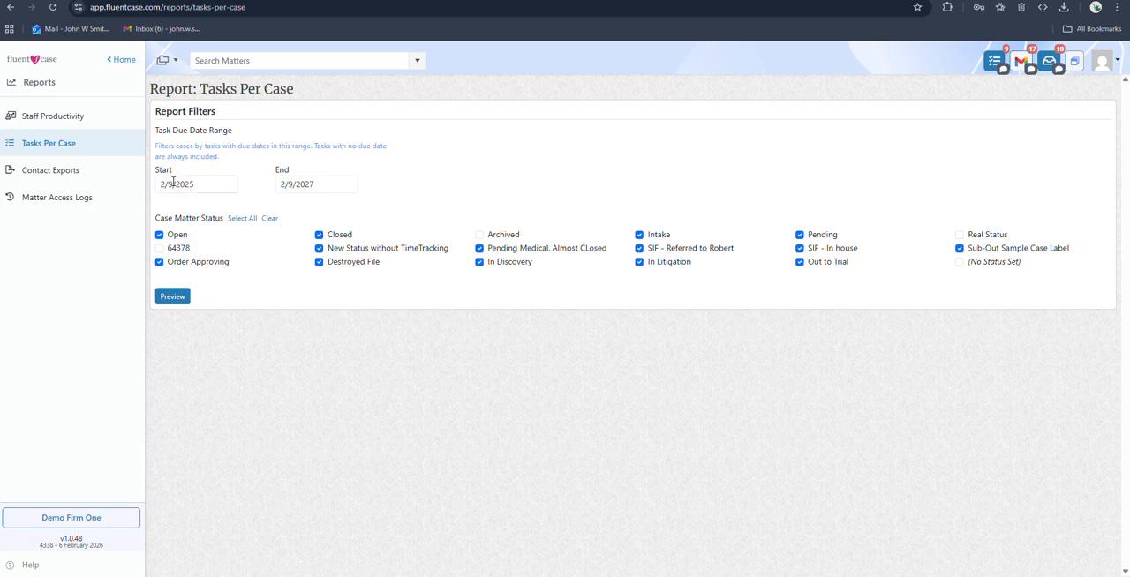
pyautogui.click(178, 297)
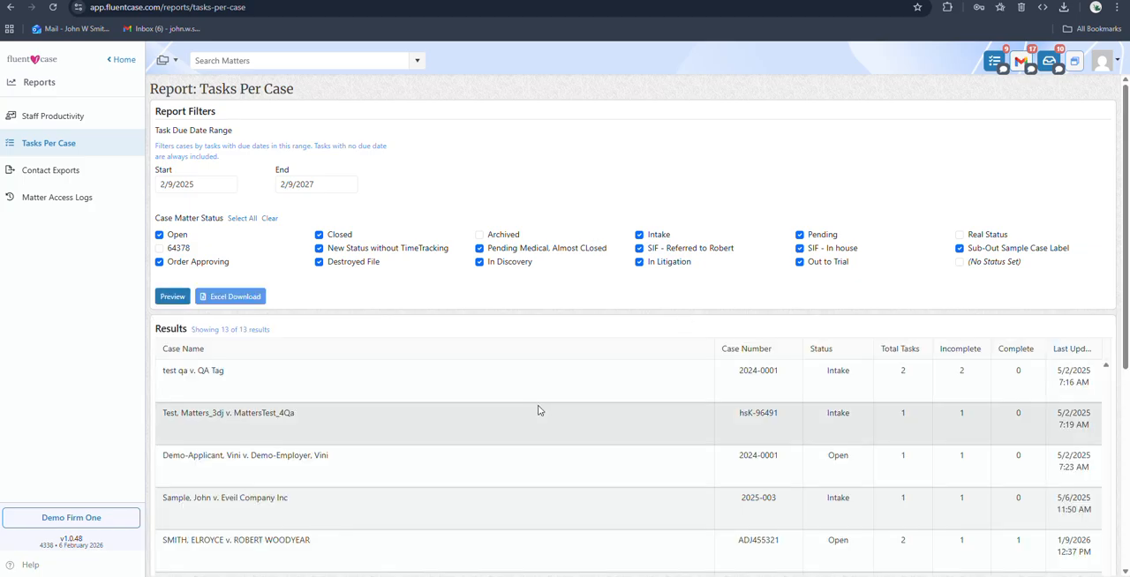
pyautogui.scroll(-4, 592, 394)
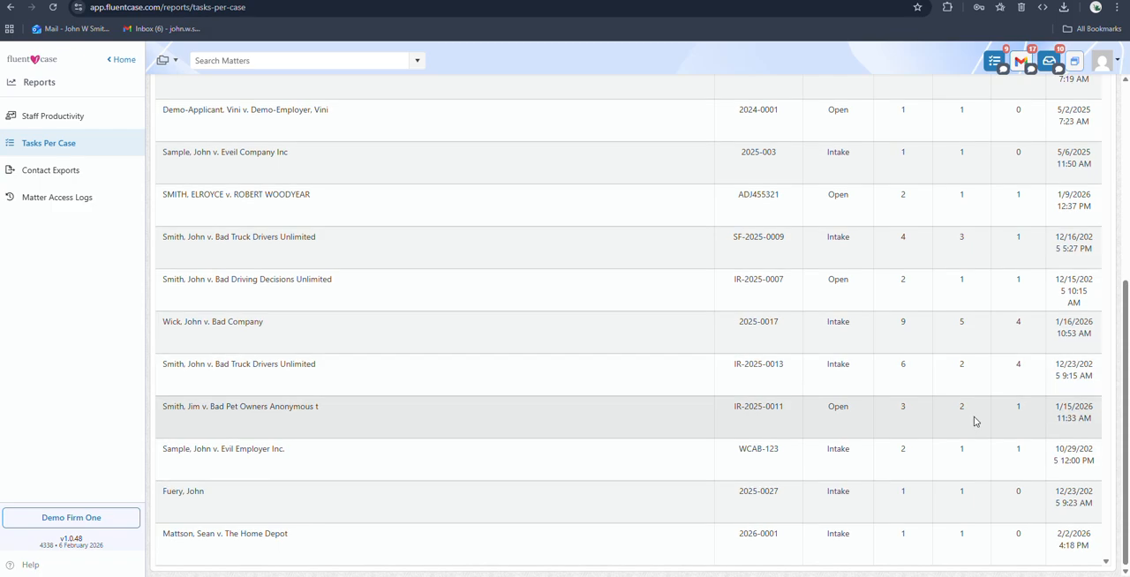
pyautogui.scroll(5, 975, 421)
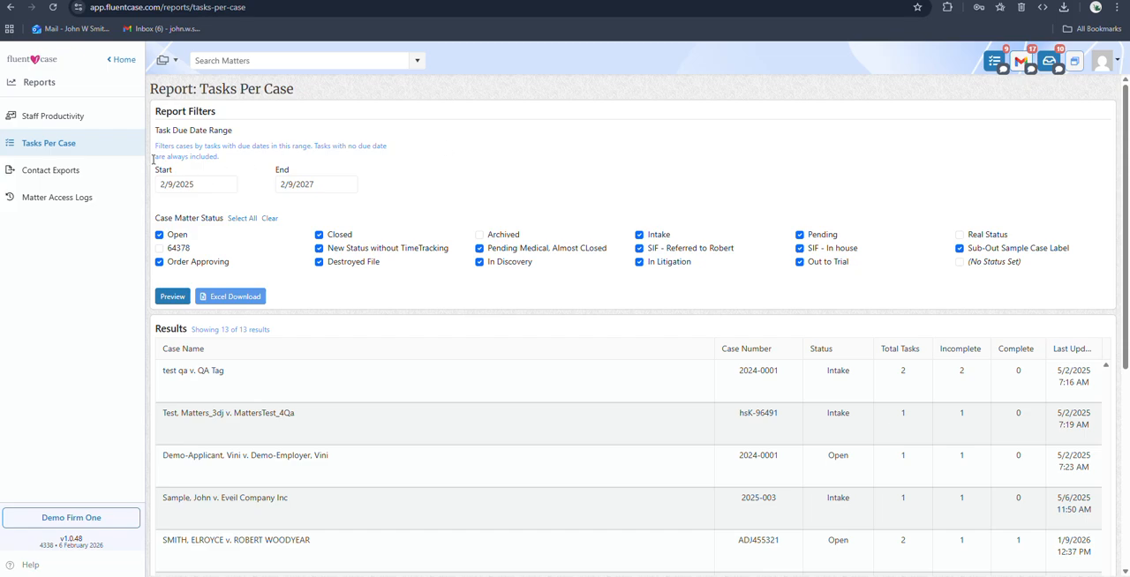
# Preview the Contact Exports report for the Applicant people type with Has Email set to Yes
pyautogui.click(50, 172)
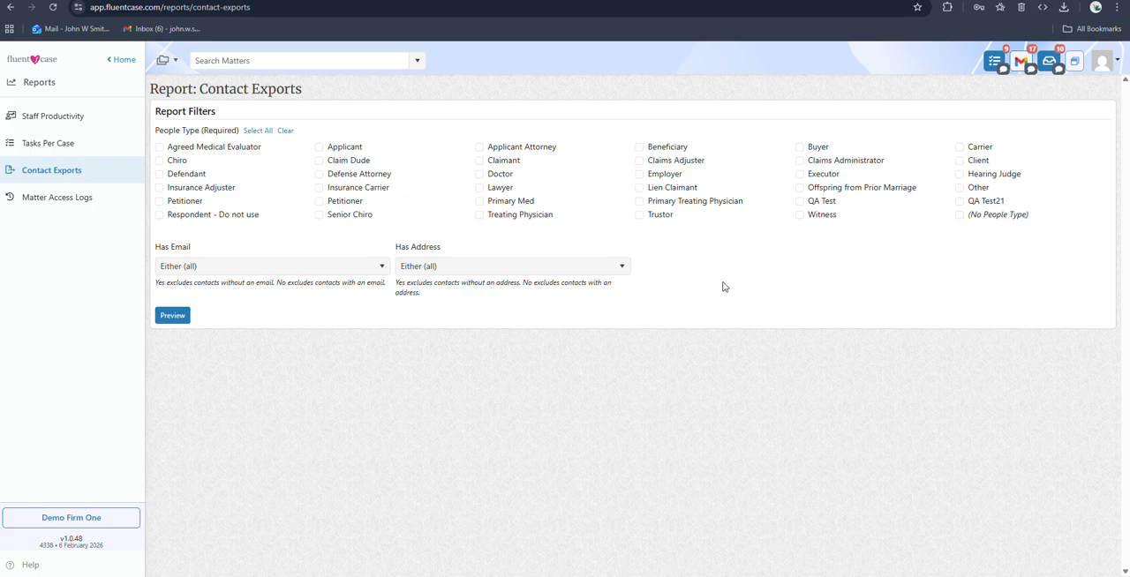
pyautogui.click(319, 148)
pyautogui.click(361, 267)
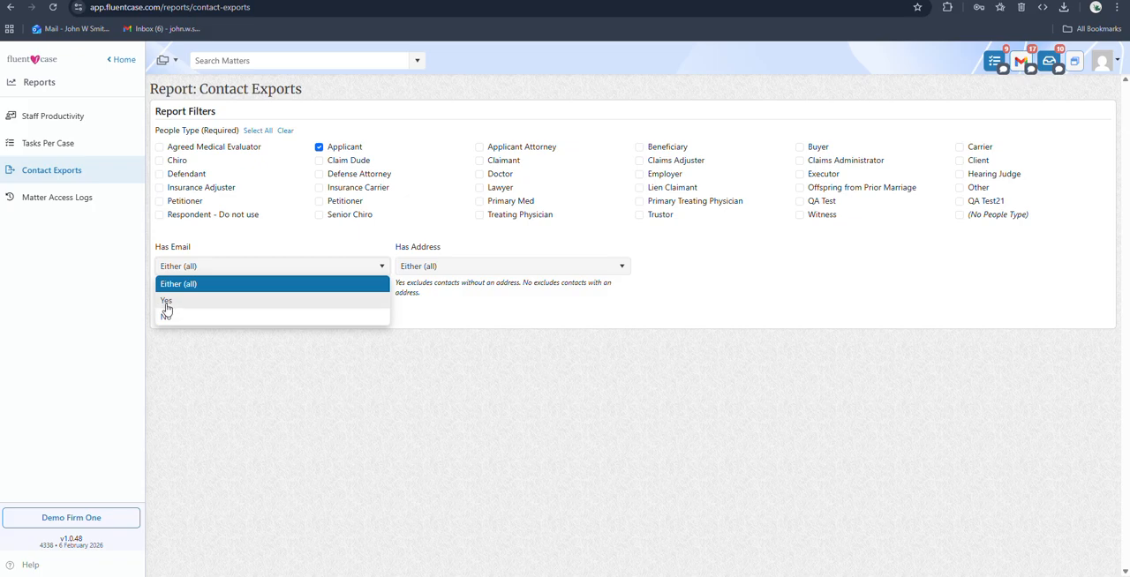
pyautogui.click(167, 302)
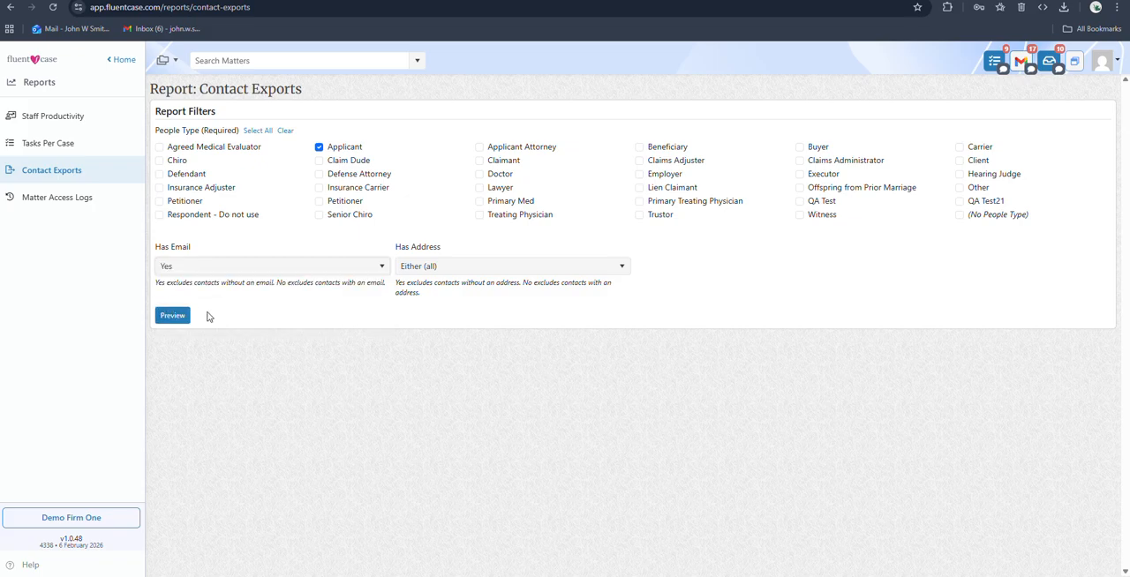
pyautogui.click(173, 317)
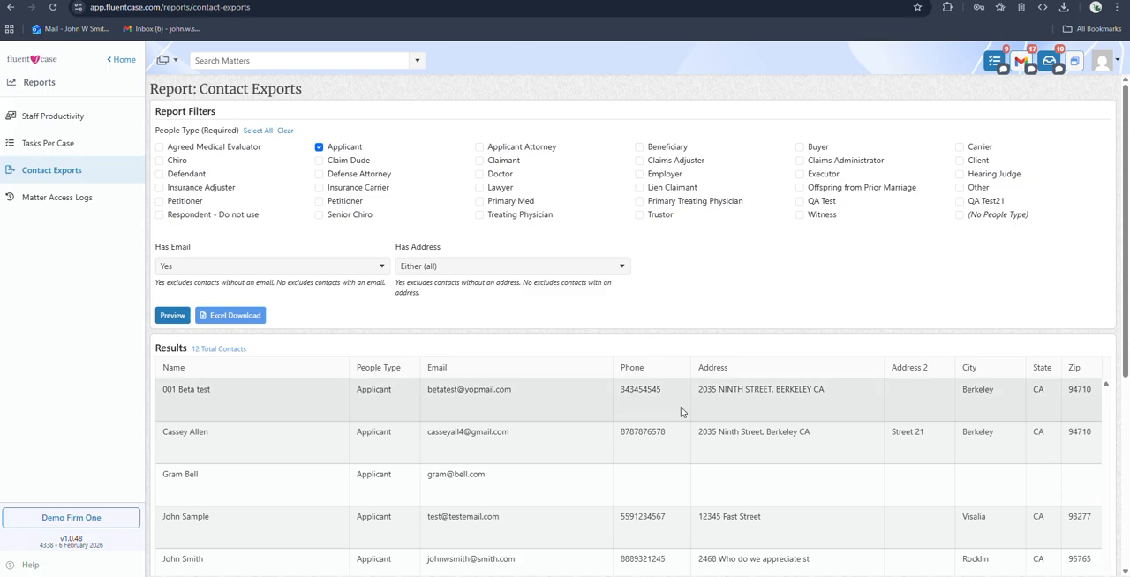
# Review the applicant contacts in the results and download them as an Excel file
pyautogui.scroll(-4, 691, 414)
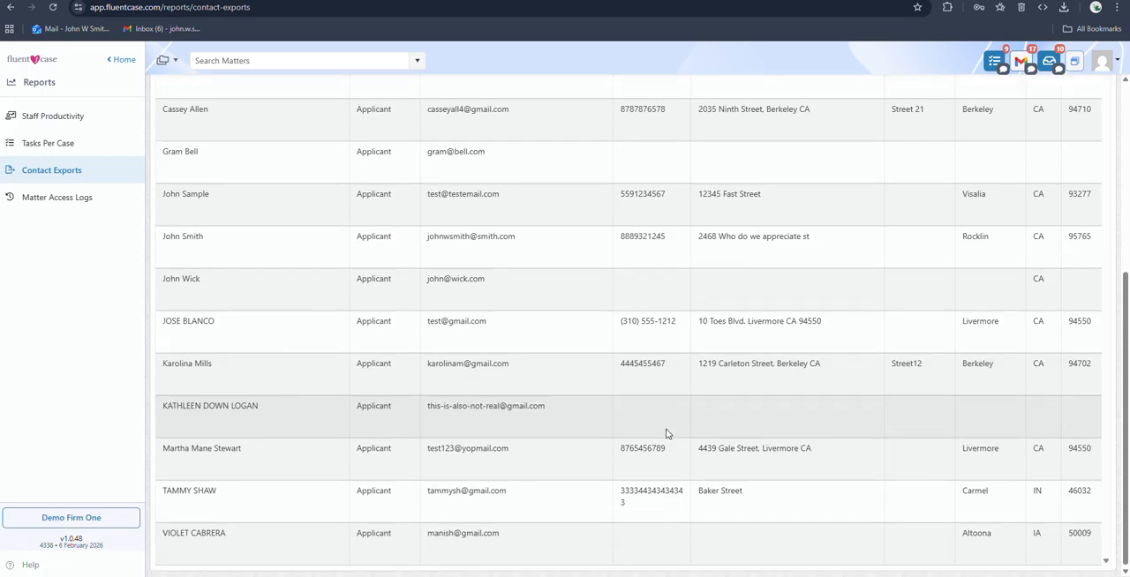
pyautogui.scroll(3, 667, 434)
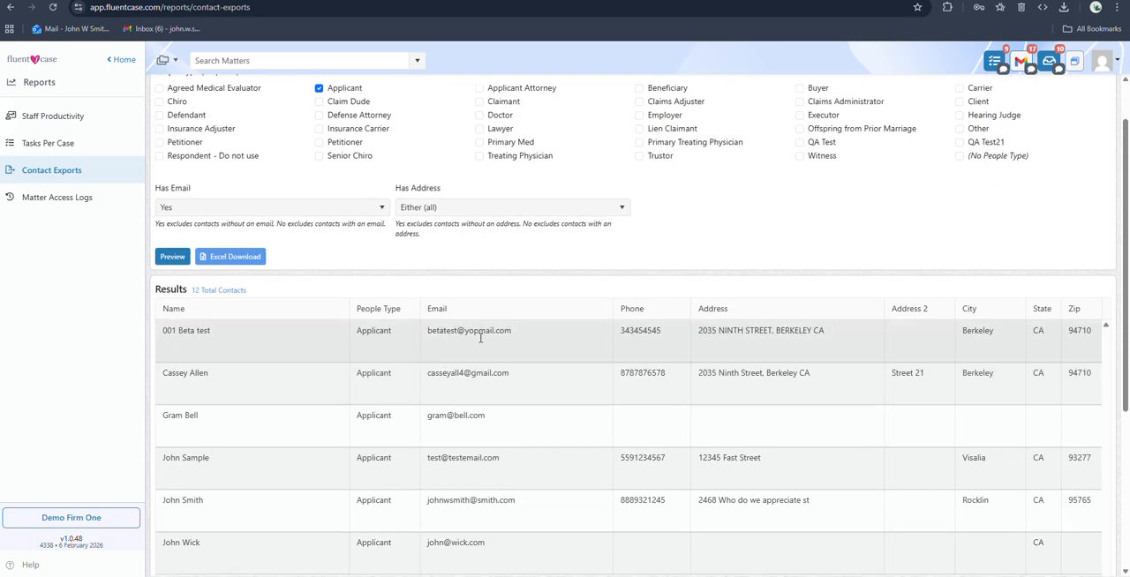
pyautogui.scroll(-3, 497, 468)
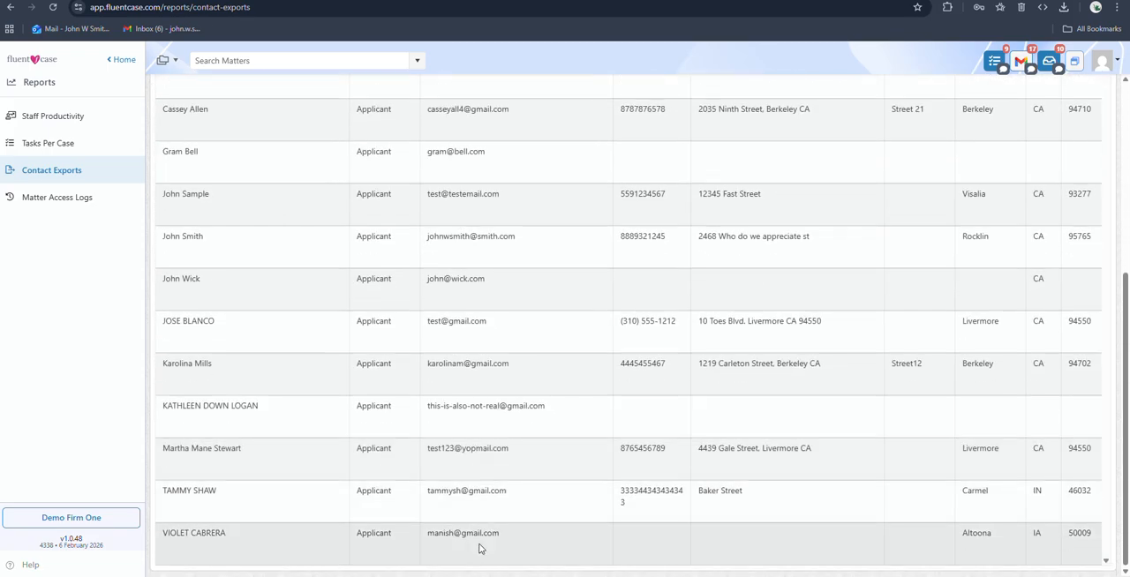
pyautogui.scroll(4, 481, 530)
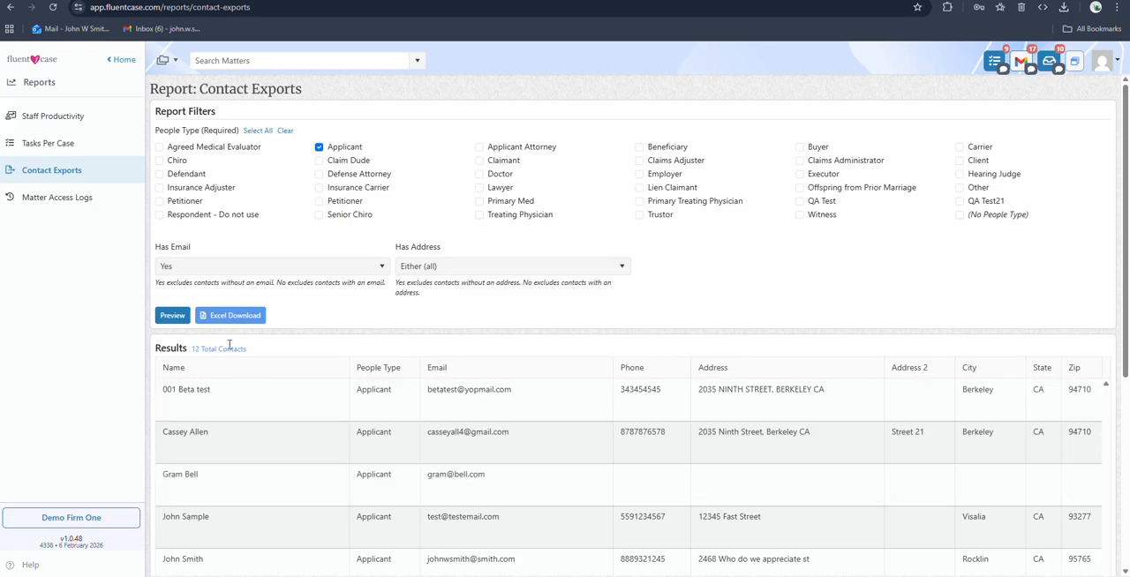
pyautogui.click(234, 318)
# Open the Matter Access Logs report and set its date range from 2/1/2026 to today, 2/9/2026
pyautogui.click(37, 210)
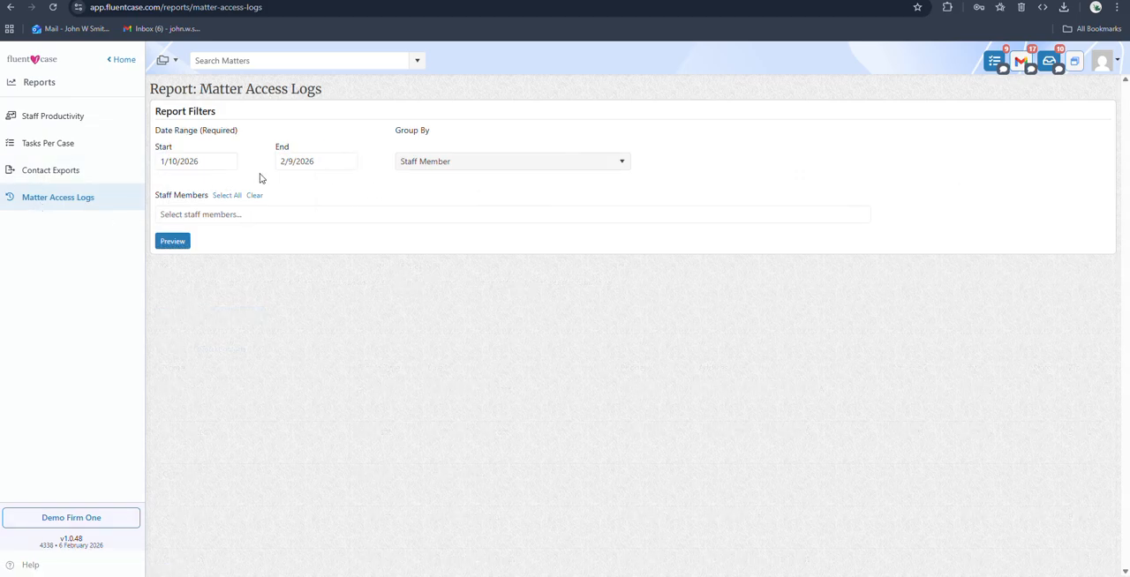
pyautogui.click(164, 162)
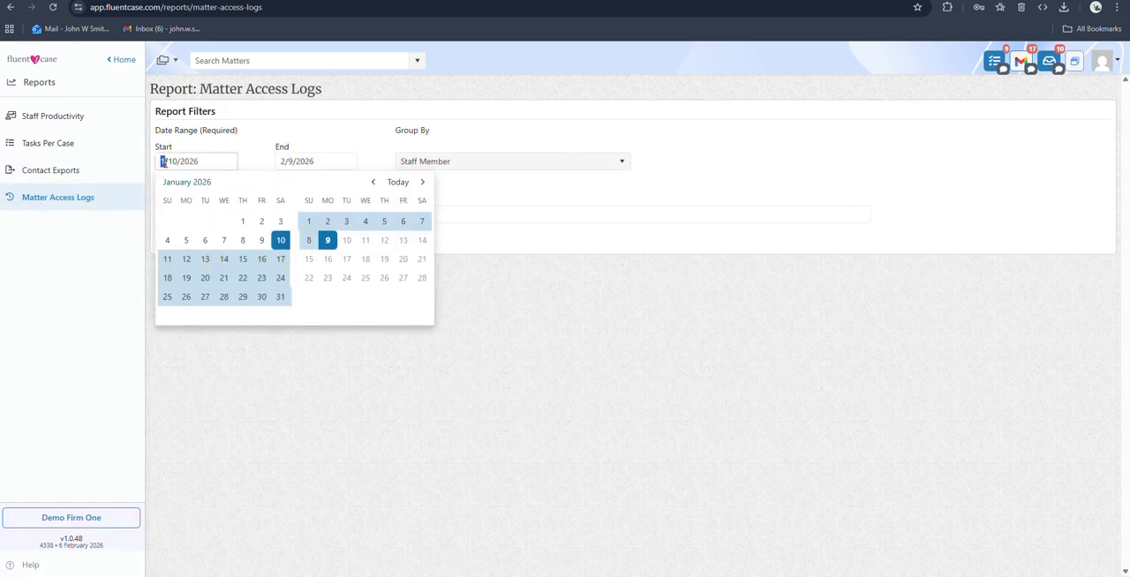
pyautogui.press('BackSpace')
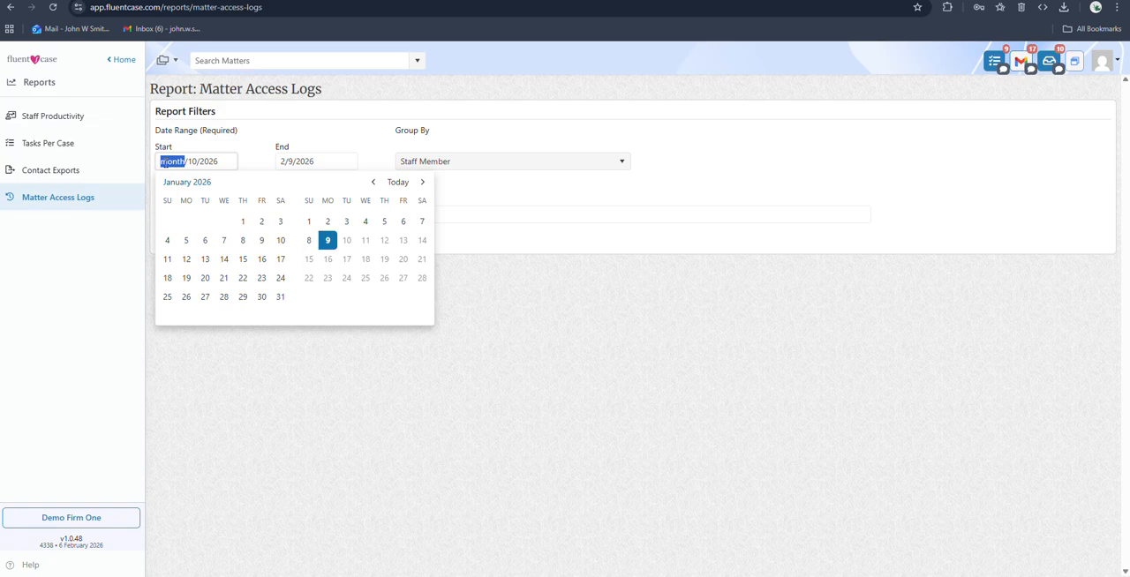
pyautogui.write('2')
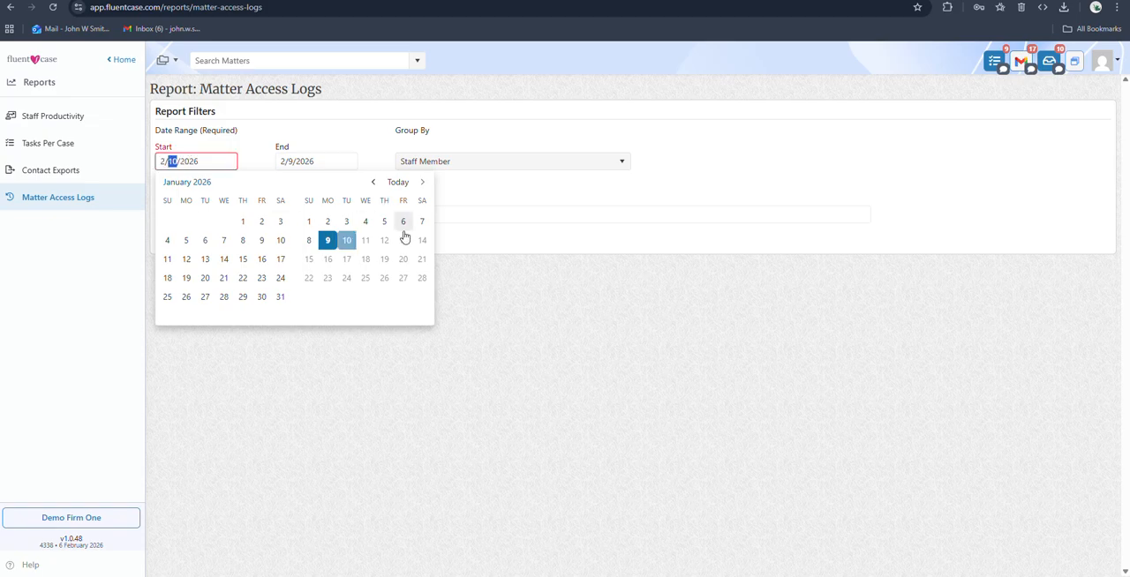
pyautogui.click(309, 222)
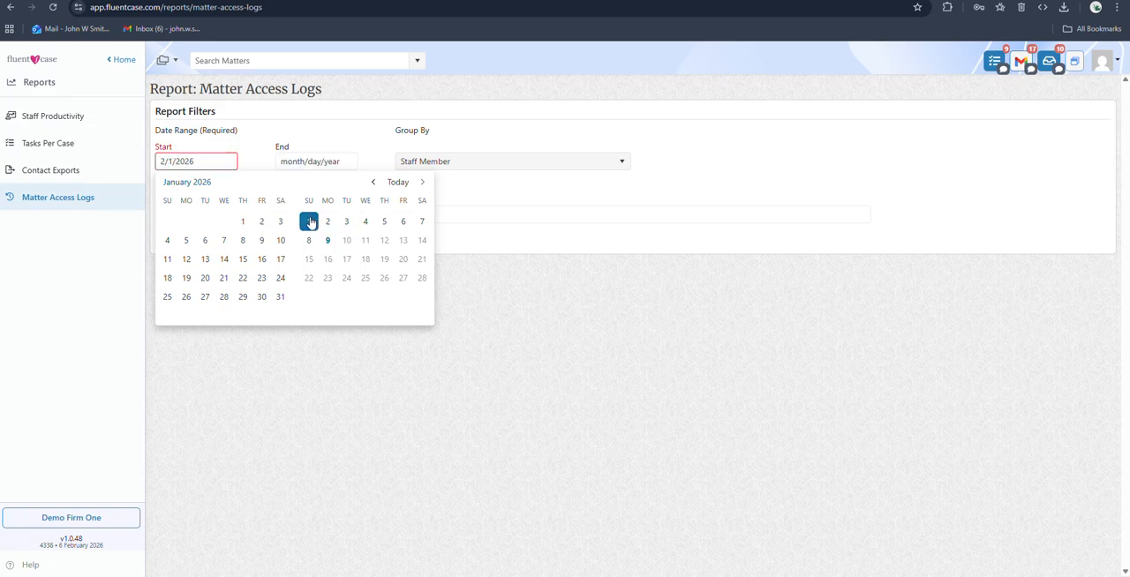
pyautogui.click(389, 182)
pyautogui.click(734, 183)
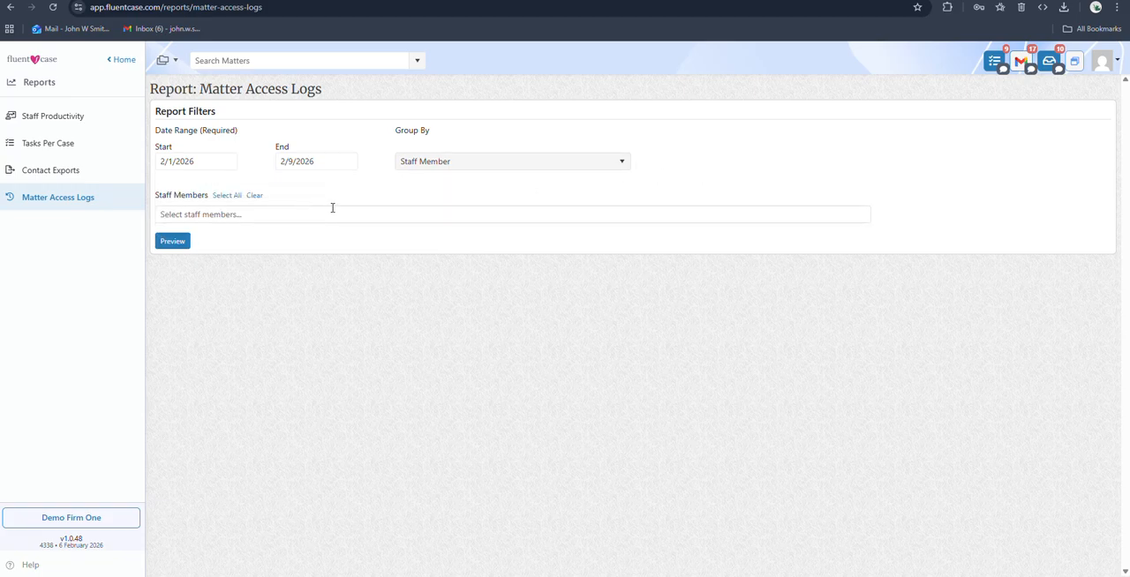
# Add the signed-in account holder as the staff member filter and preview the matter access log
pyautogui.click(256, 212)
pyautogui.write('john')
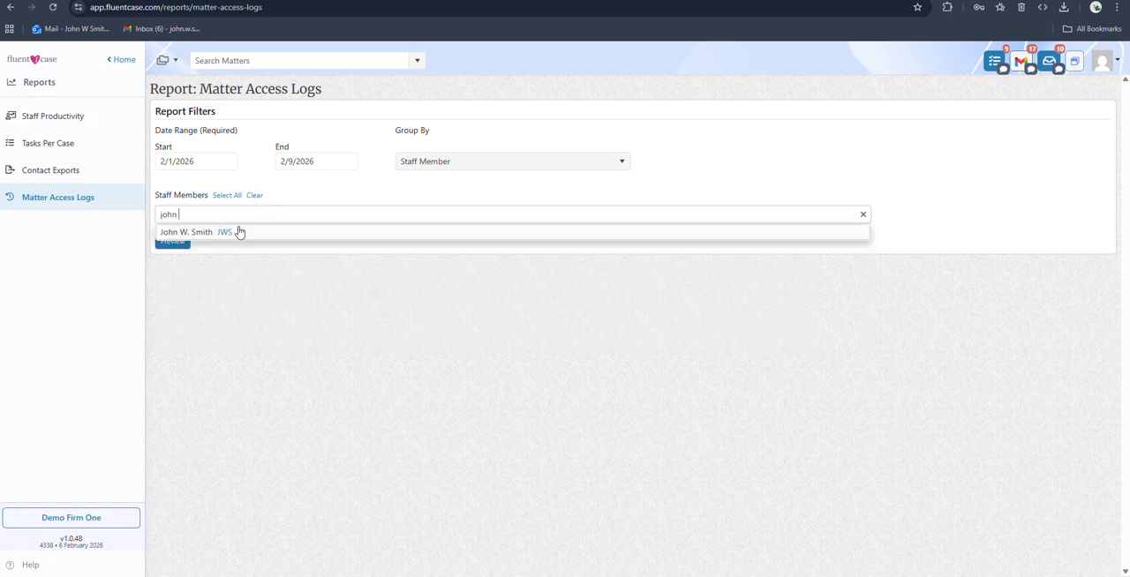
pyautogui.click(237, 232)
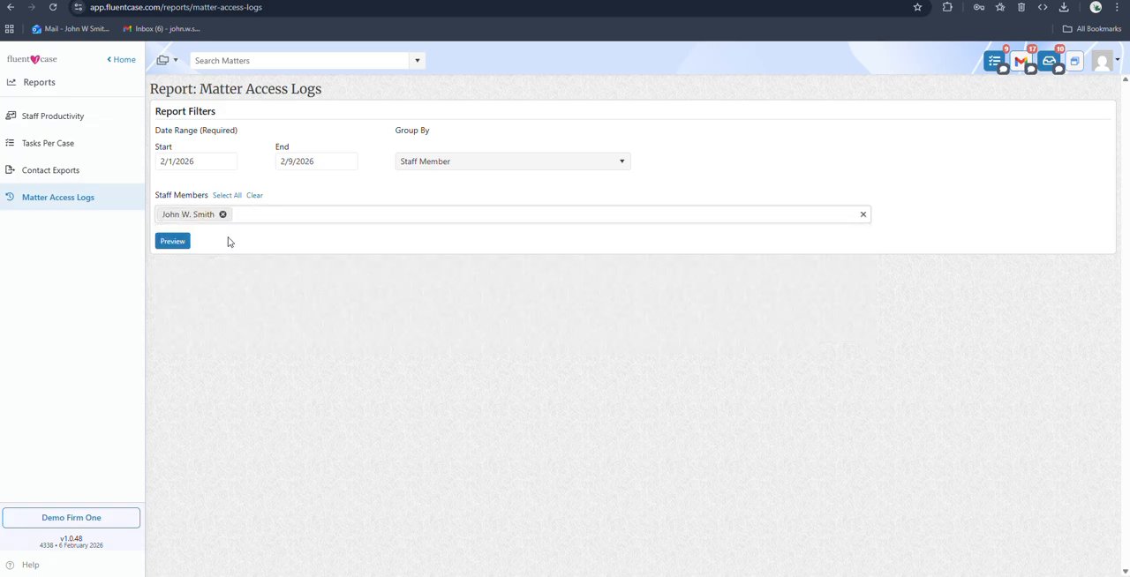
pyautogui.click(173, 242)
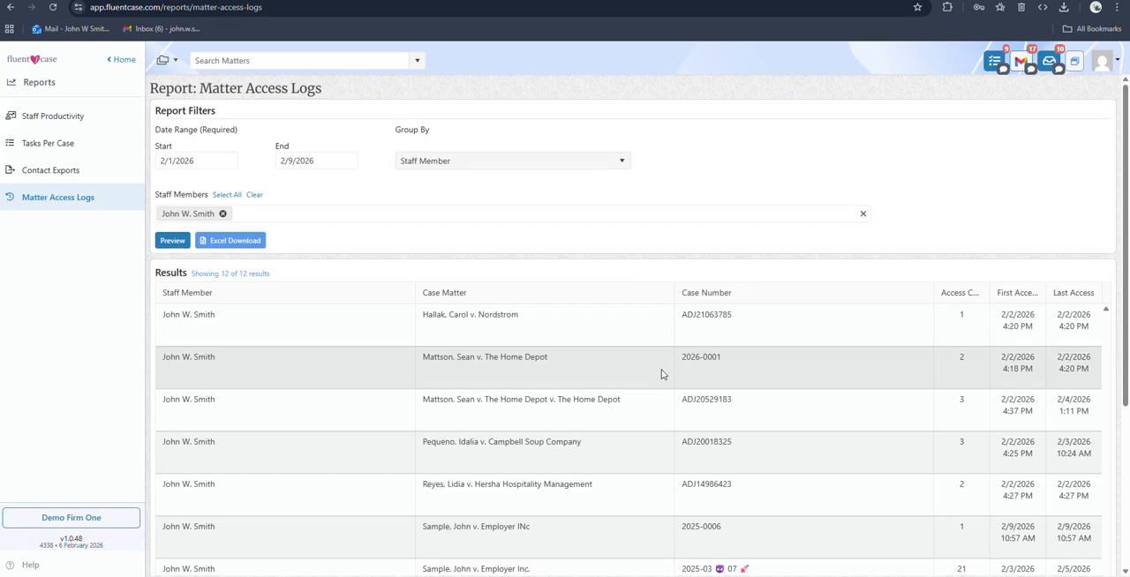
# Export the previewed matter access log as an Excel file and check the downloaded workbook, closing it when done
pyautogui.scroll(-3, 472, 371)
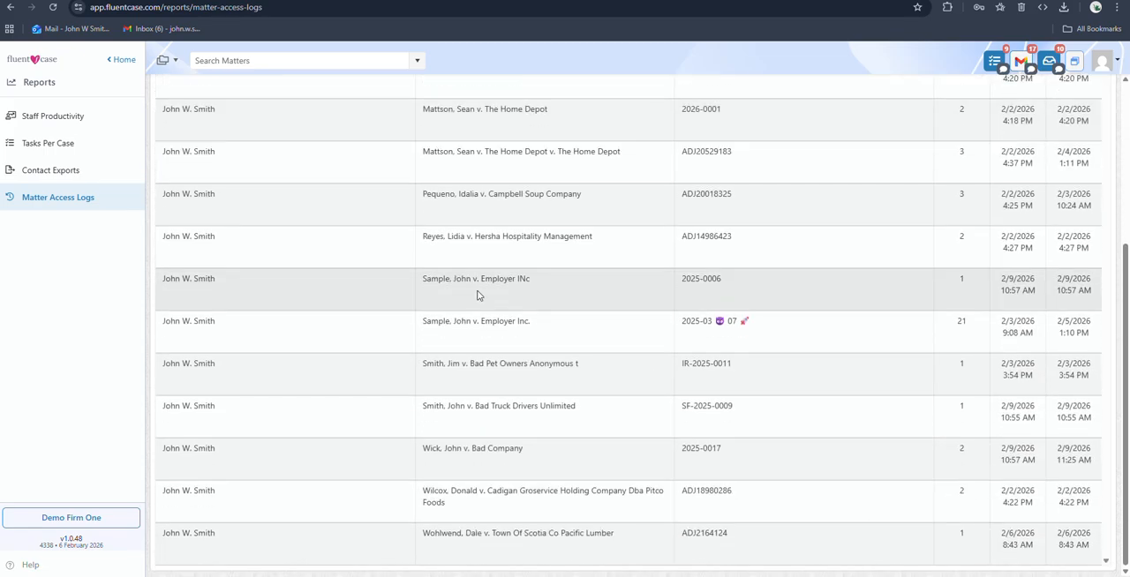
pyautogui.scroll(3, 629, 314)
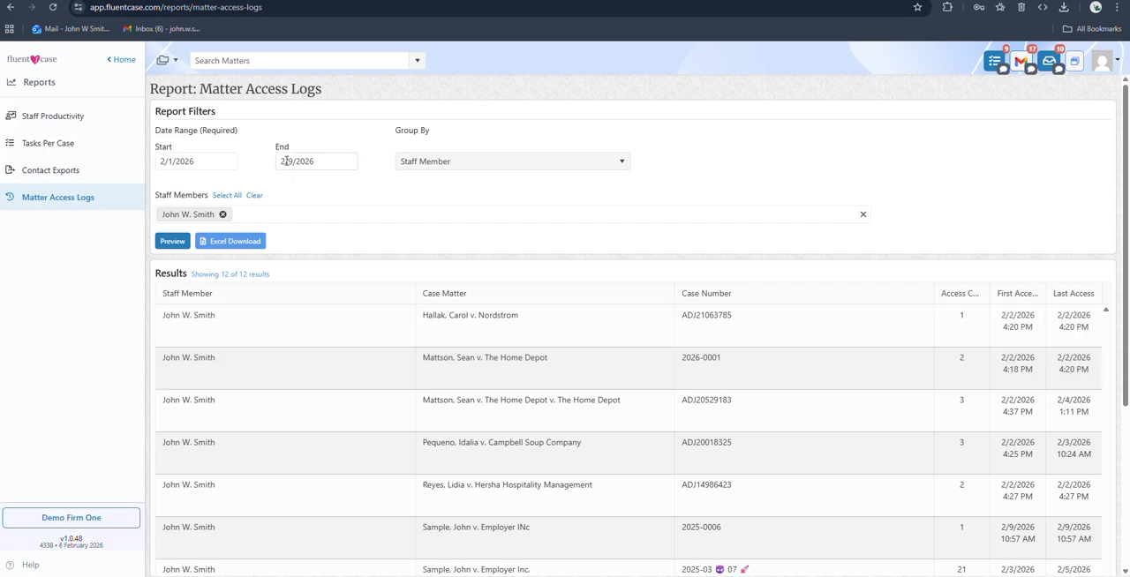
pyautogui.scroll(-3, 373, 338)
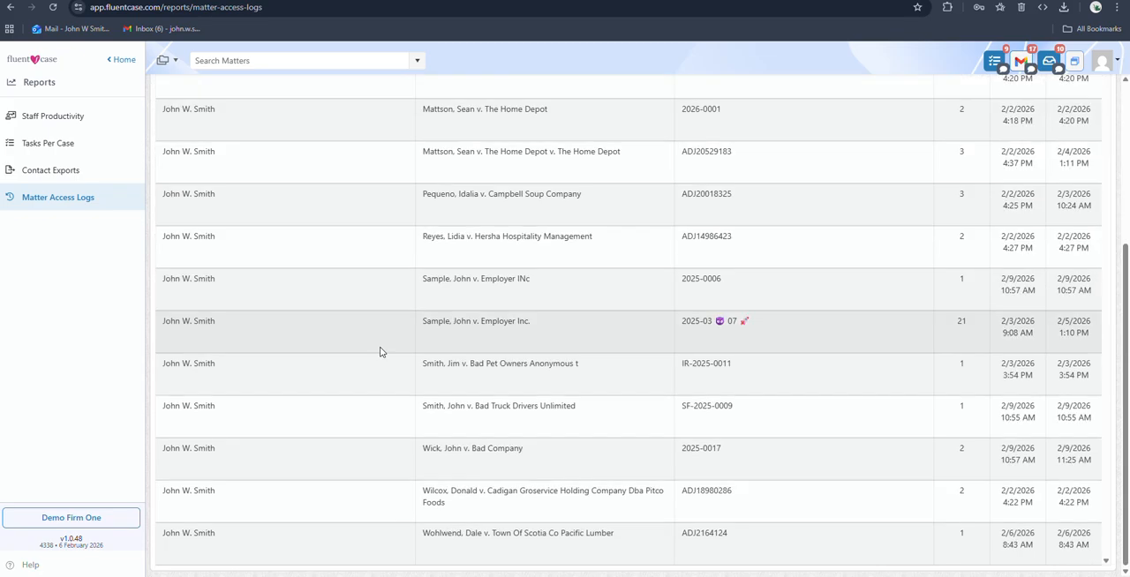
pyautogui.click(234, 242)
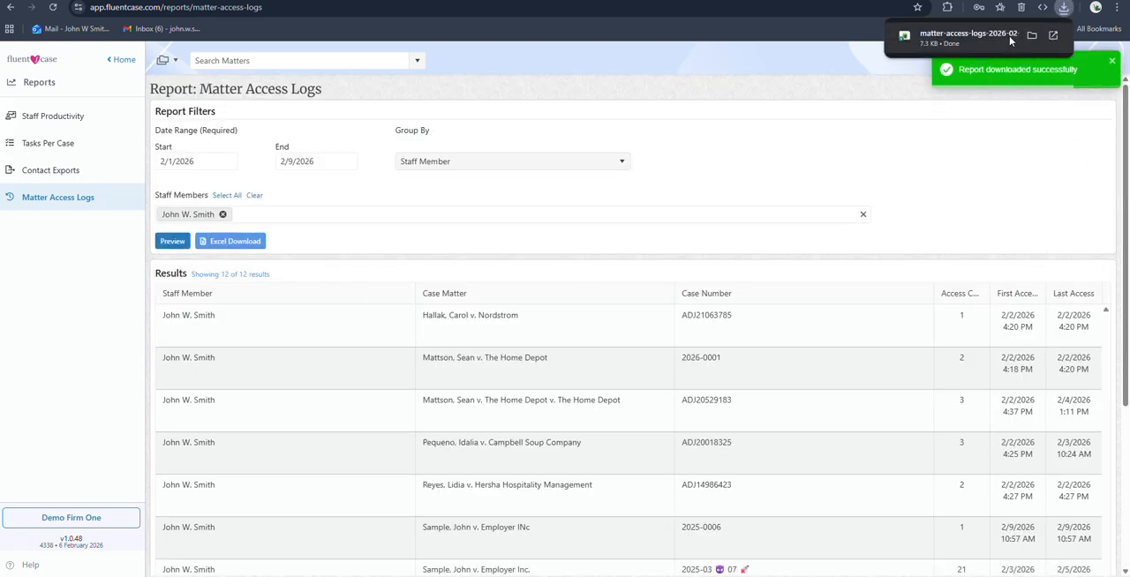
pyautogui.click(980, 37)
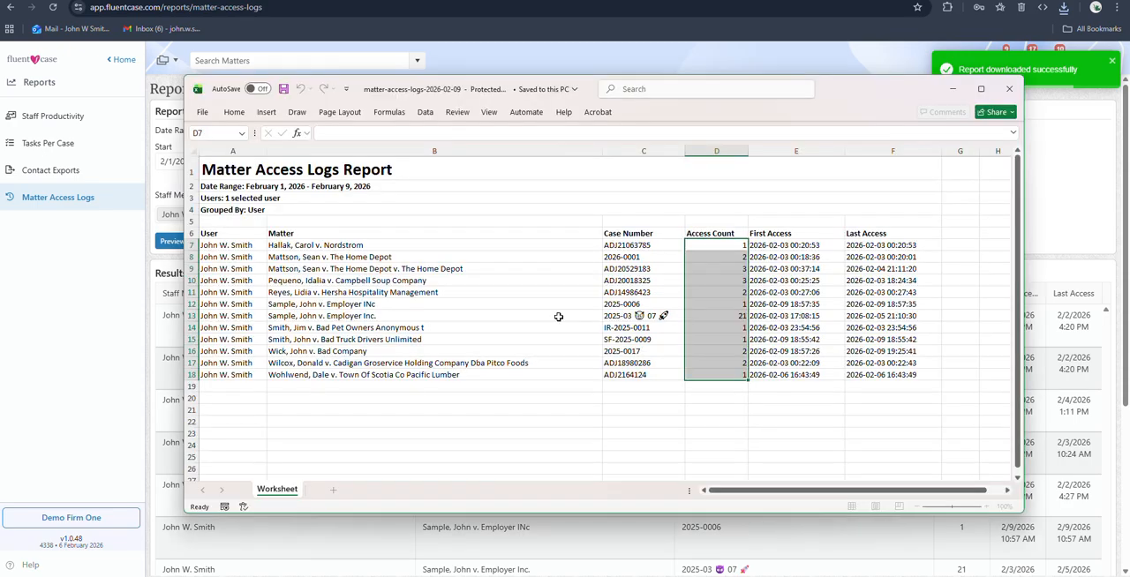
pyautogui.click(1009, 89)
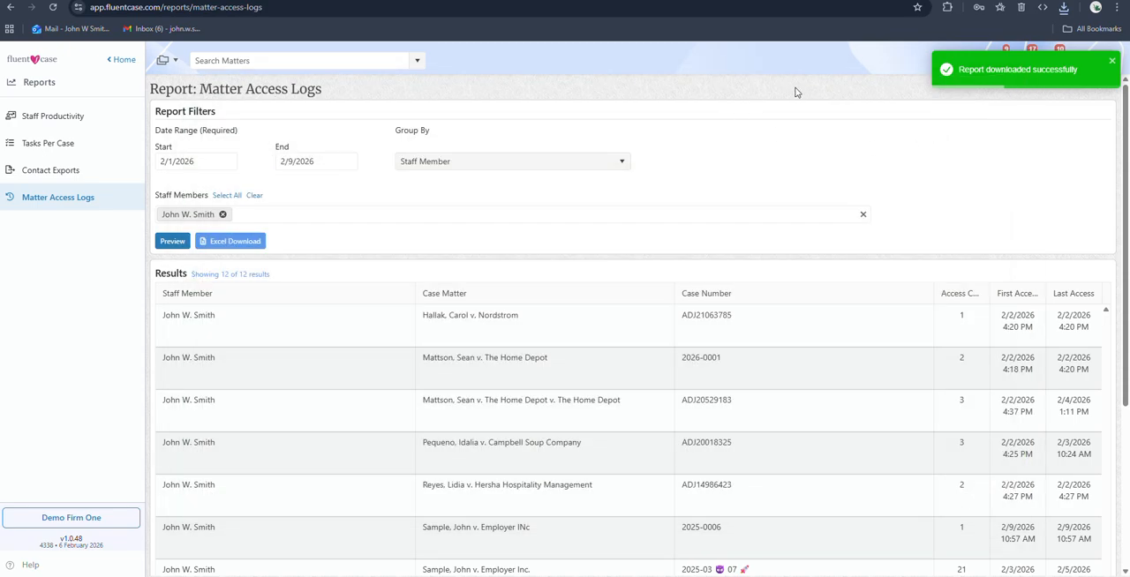